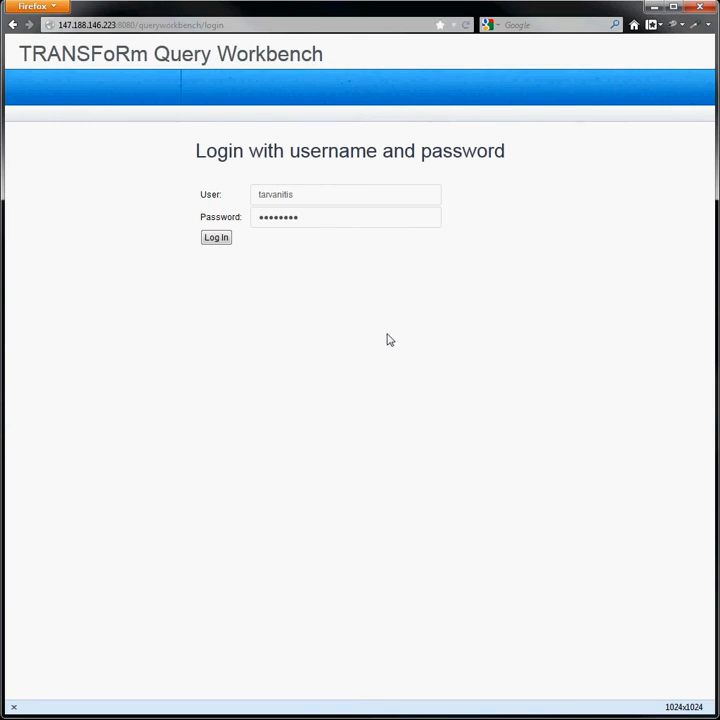
# - Log in and create a study with public title "Demonstration Study for September" and scientific title "Criteria Trial for DM II"
pyautogui.click(224, 241)
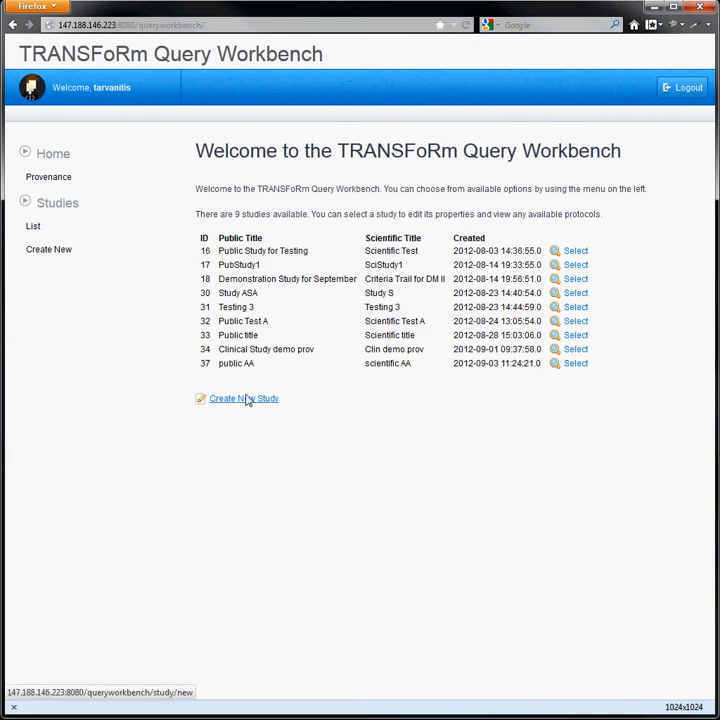
pyautogui.click(247, 399)
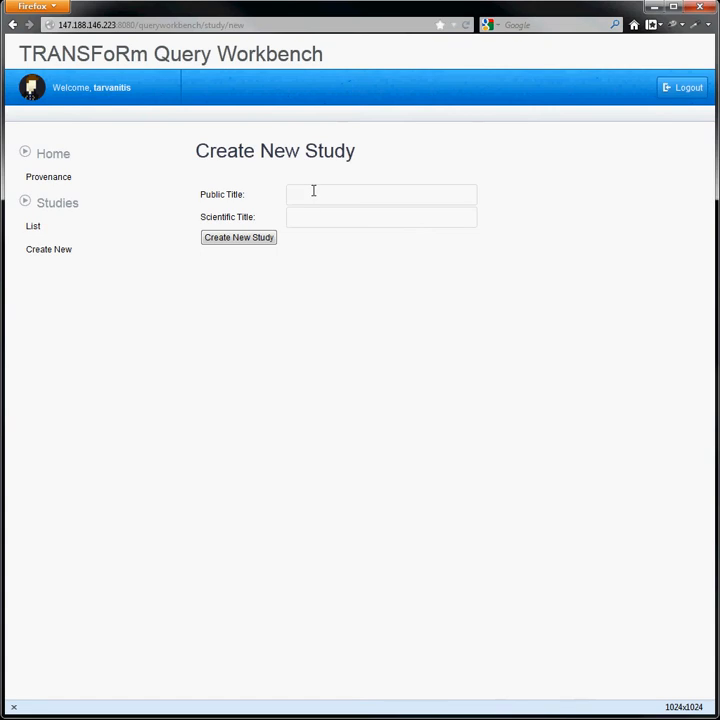
pyautogui.write('Demonstration Study for September')
pyautogui.click(318, 216)
pyautogui.write('Criteria Trial for DM II')
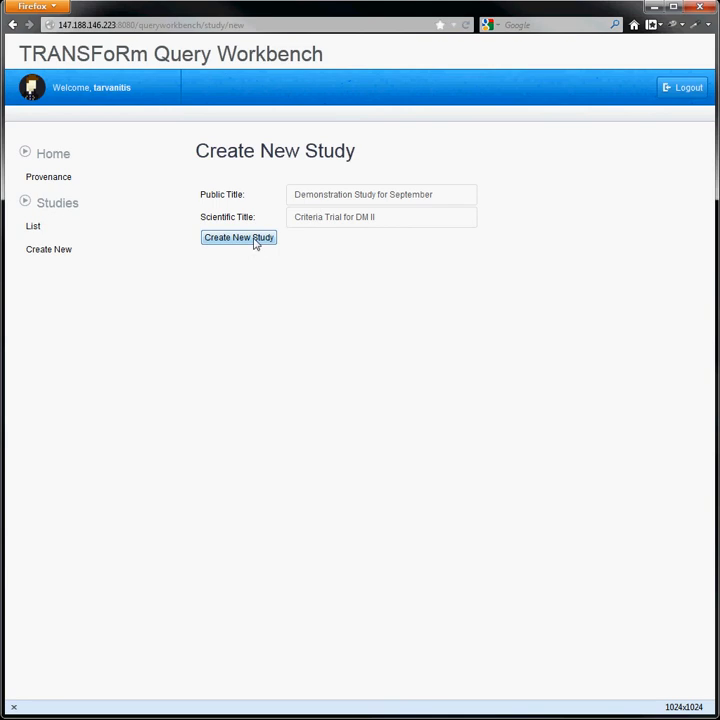
pyautogui.click(238, 240)
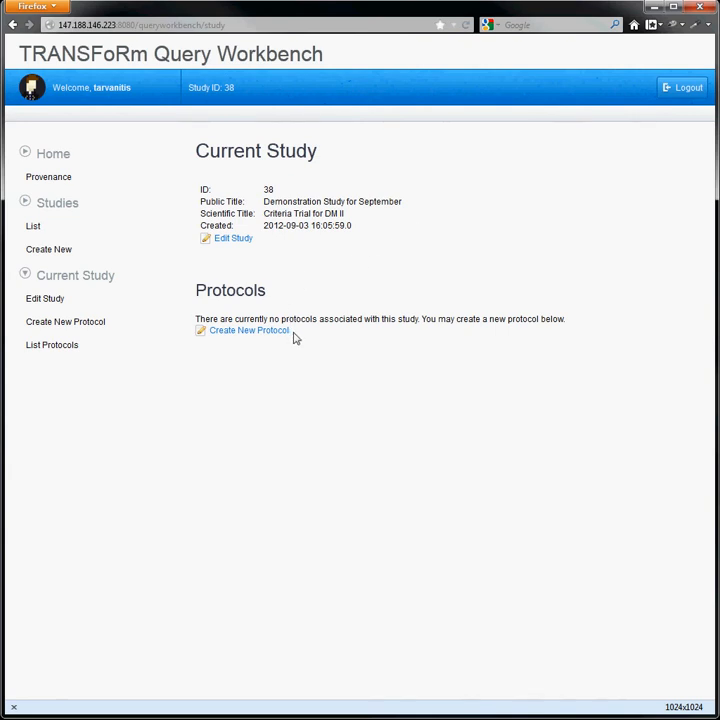
# - Create a new protocol for the study with the description "DM II Feasibility Criteria"
pyautogui.click(255, 331)
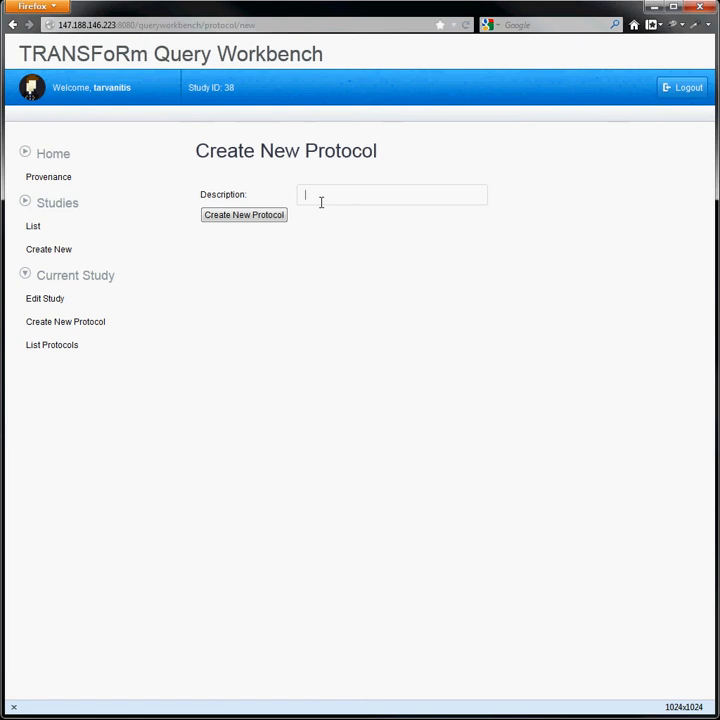
pyautogui.click(321, 202)
pyautogui.write('DM II Feasibility Criteria')
pyautogui.click(270, 216)
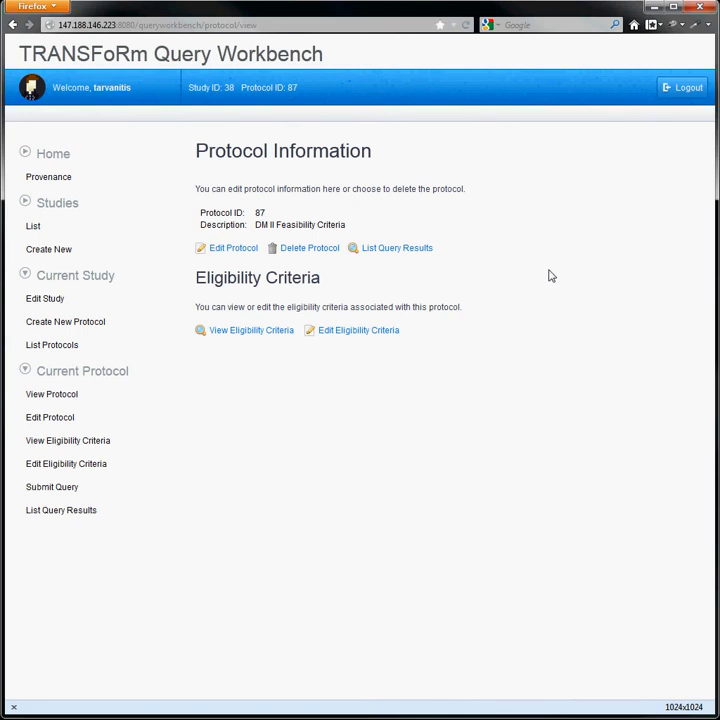
# - Open the protocol's eligibility criteria for editing and add an inclusion group named "Age"
pyautogui.click(350, 331)
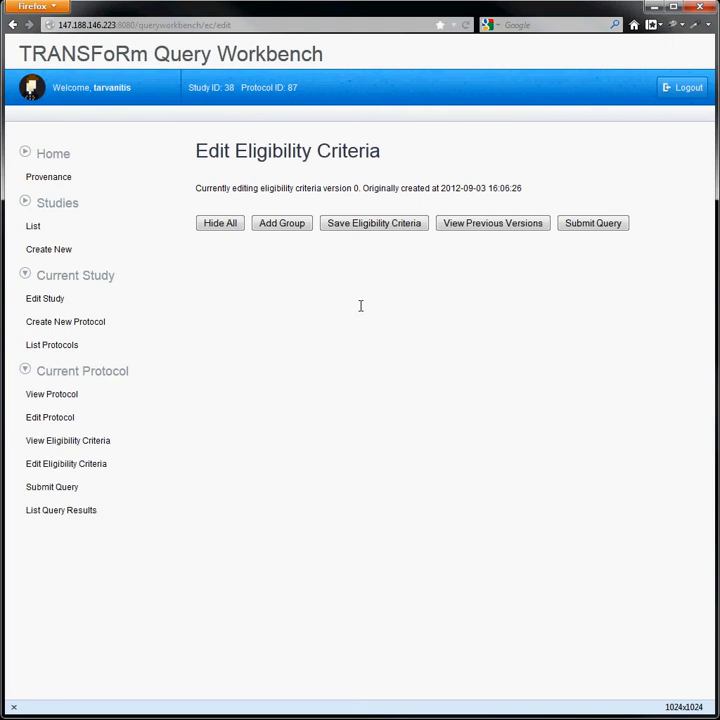
pyautogui.click(282, 224)
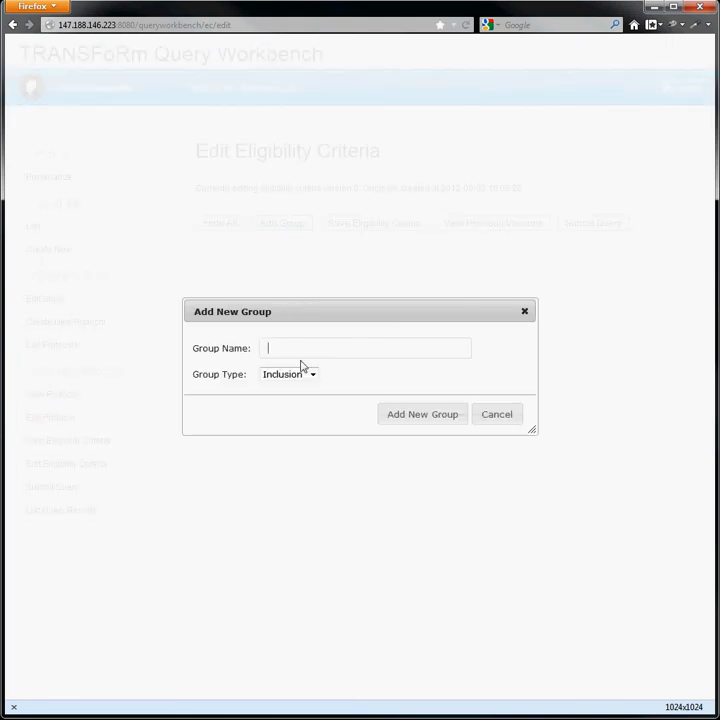
pyautogui.write('Age')
pyautogui.click(390, 414)
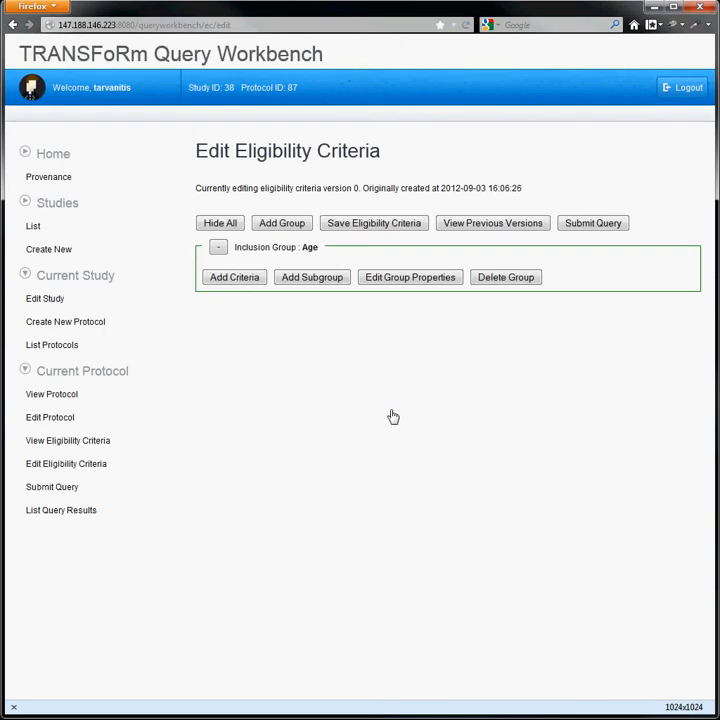
# - Add an Age criterion of >= 40 to the Age group
pyautogui.click(258, 283)
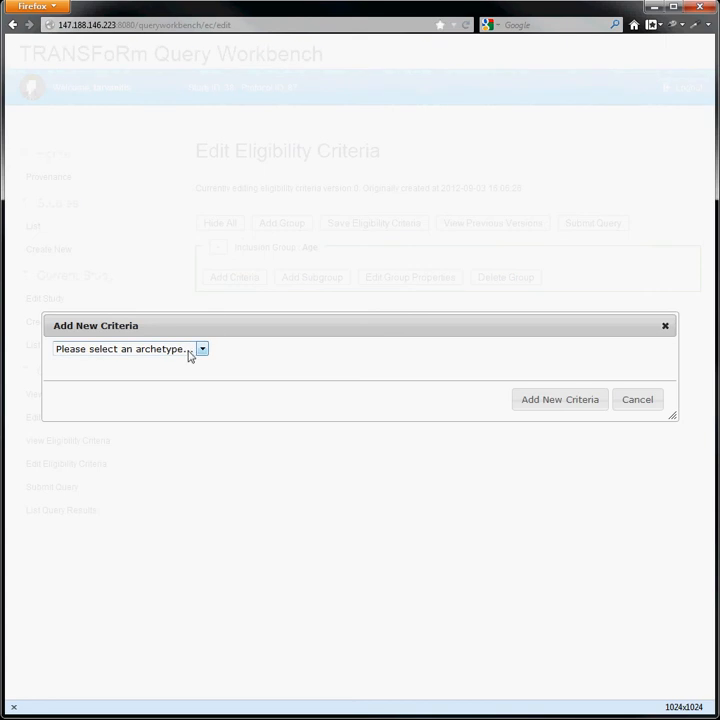
pyautogui.click(196, 349)
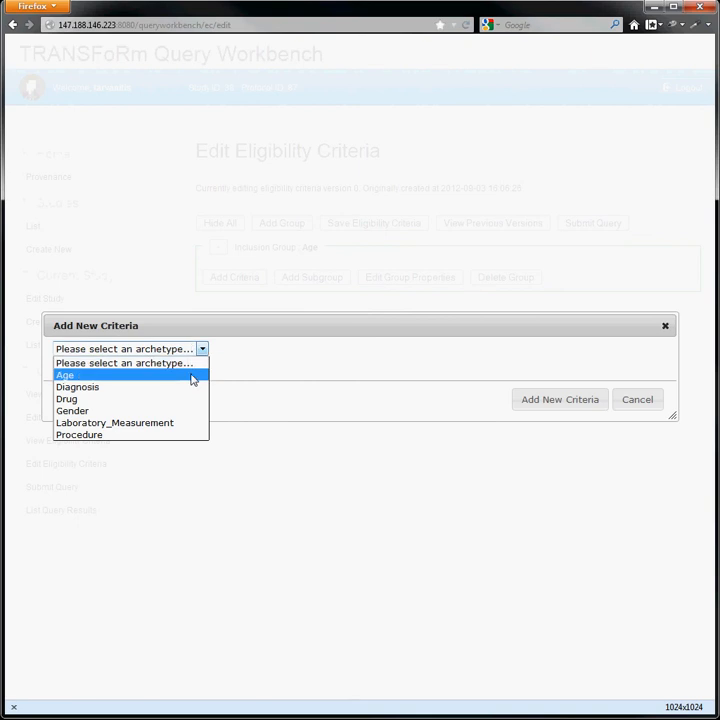
pyautogui.click(193, 377)
pyautogui.click(135, 377)
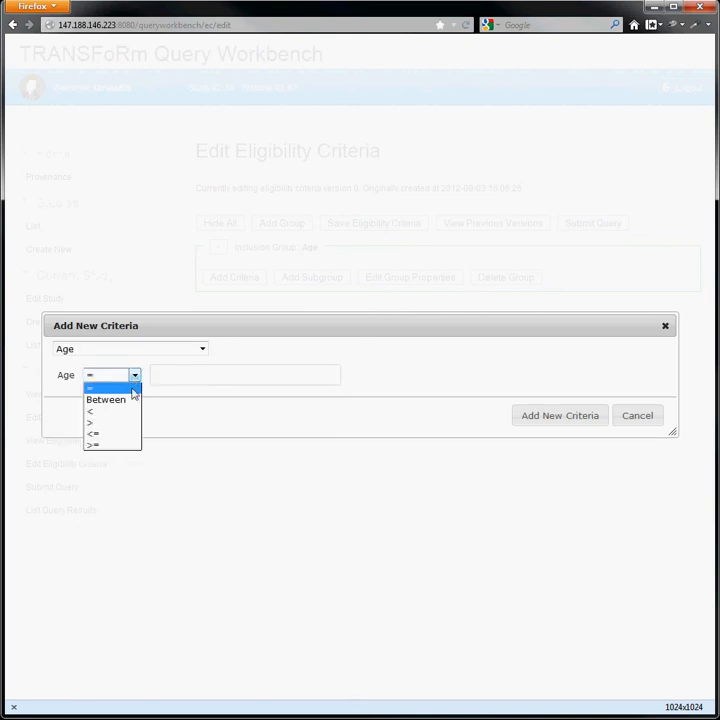
pyautogui.click(130, 445)
pyautogui.click(170, 373)
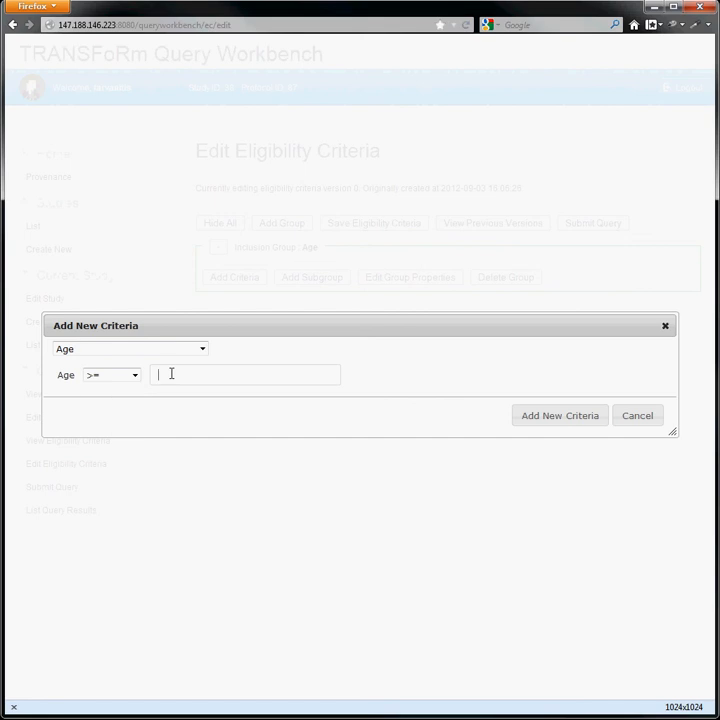
pyautogui.write('40')
pyautogui.click(540, 415)
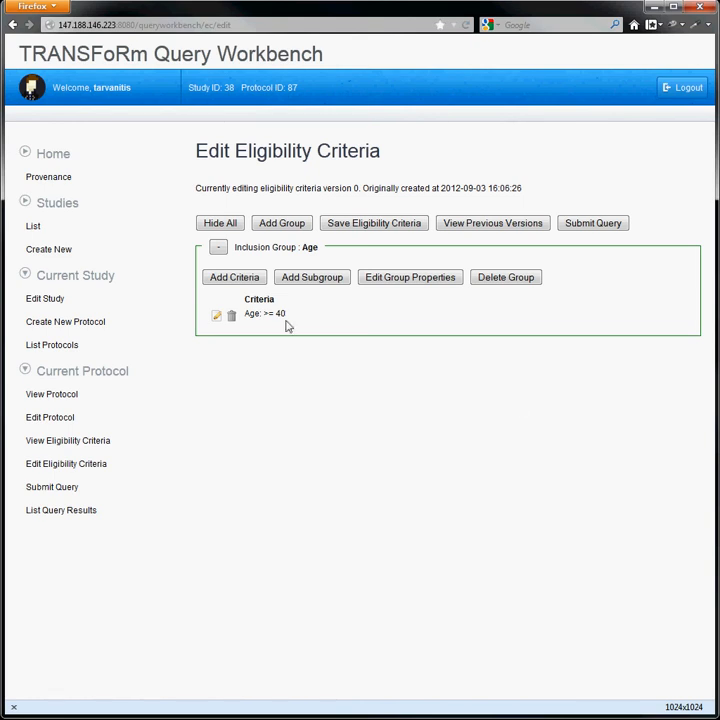
# - Edit the criterion in the Age group to use 35 as the age threshold and save it
pyautogui.click(216, 318)
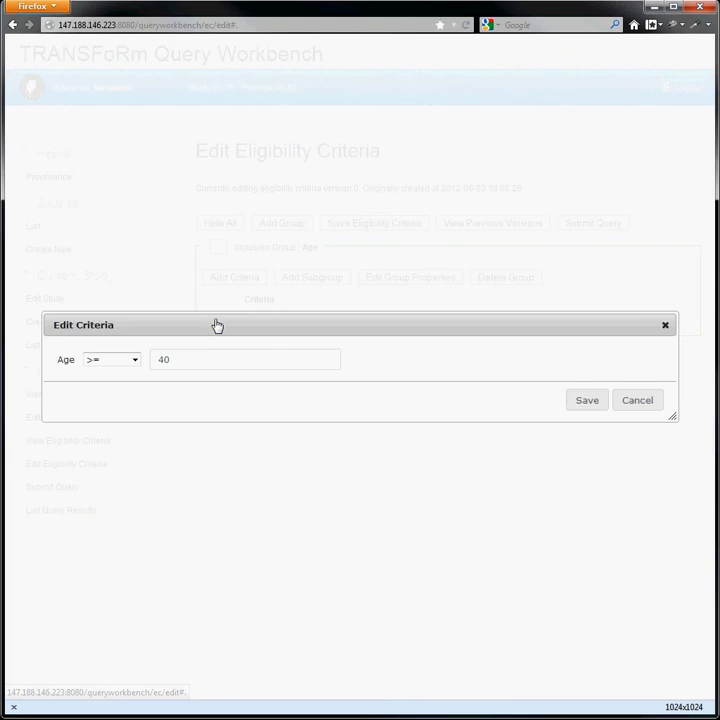
pyautogui.moveTo(191, 355); pyautogui.dragTo(135, 358)
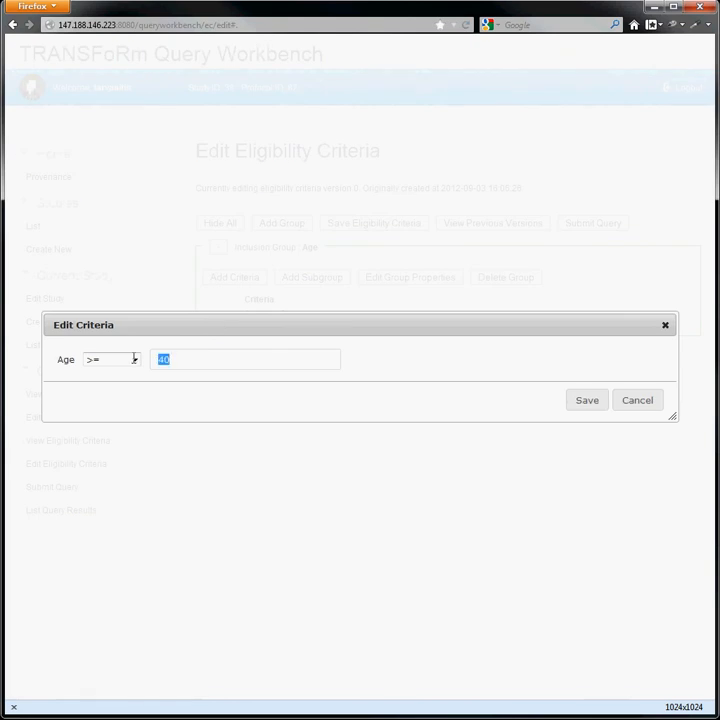
pyautogui.write('35')
pyautogui.click(584, 400)
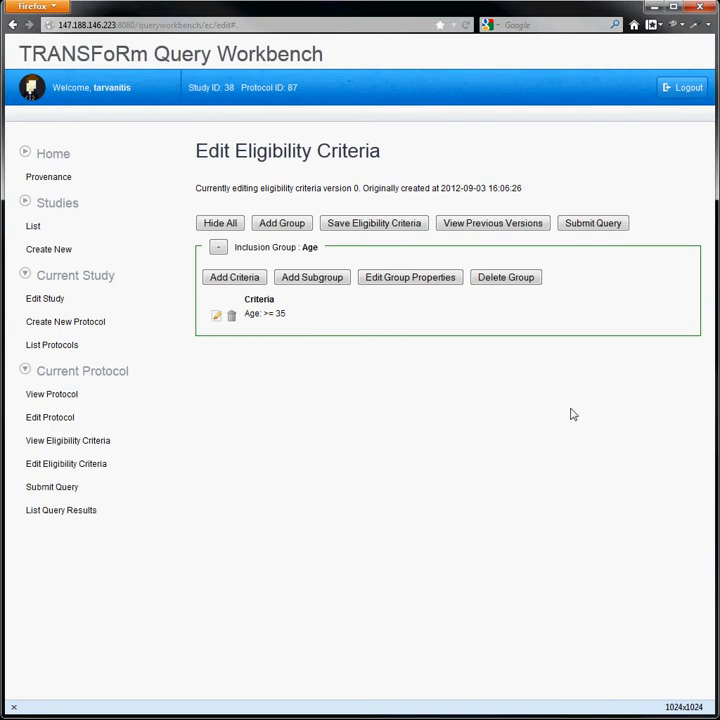
# - Add an inclusion group named "Diagnosis Type II Identification" and give it an inclusion subgroup named "Diagnosis"
pyautogui.click(279, 224)
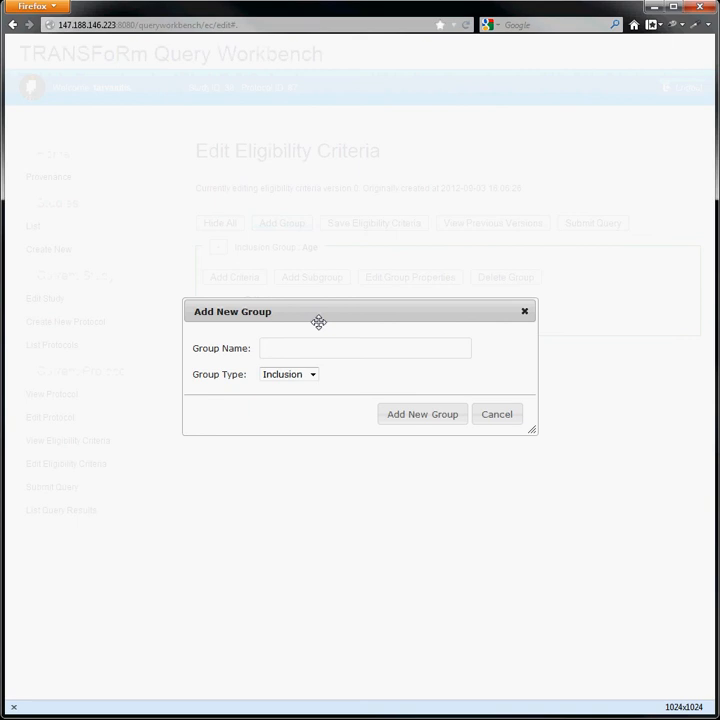
pyautogui.write('Diagnosis Type II Identification')
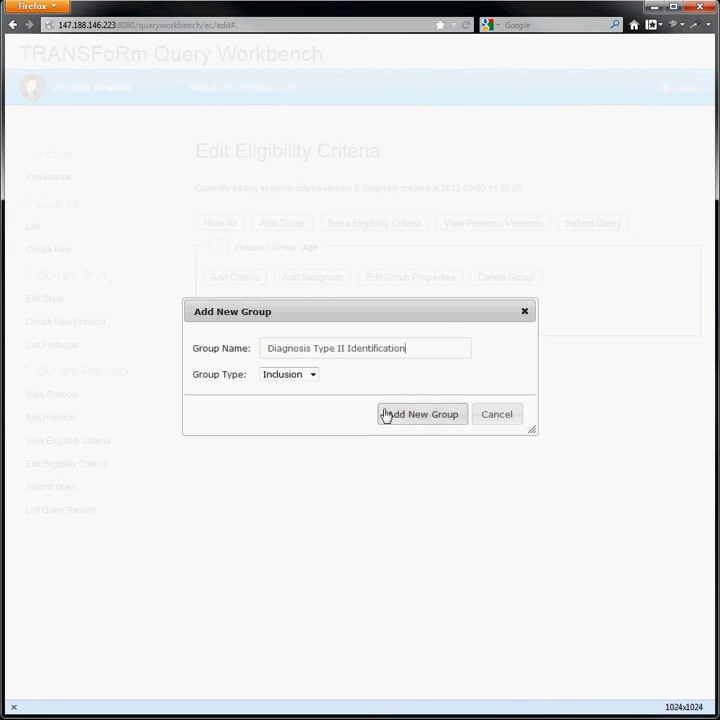
pyautogui.click(386, 415)
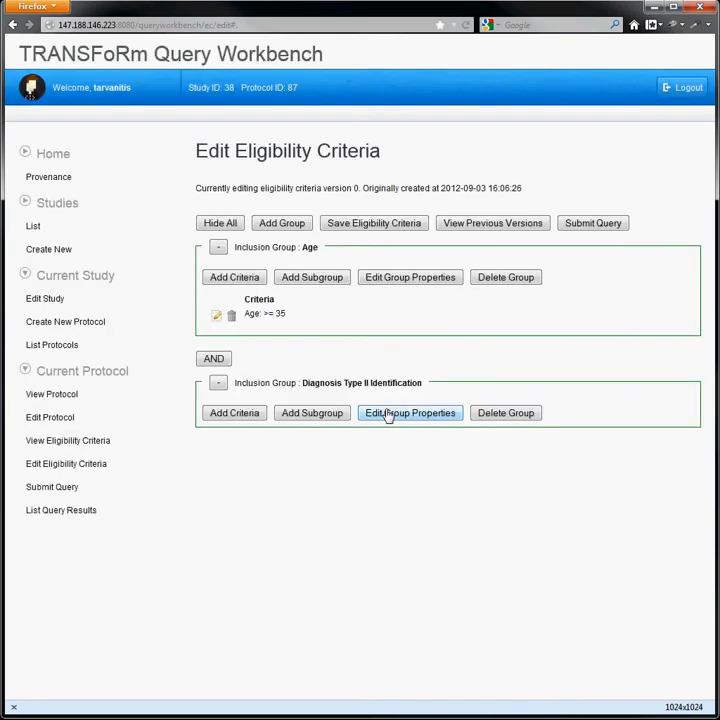
pyautogui.click(331, 424)
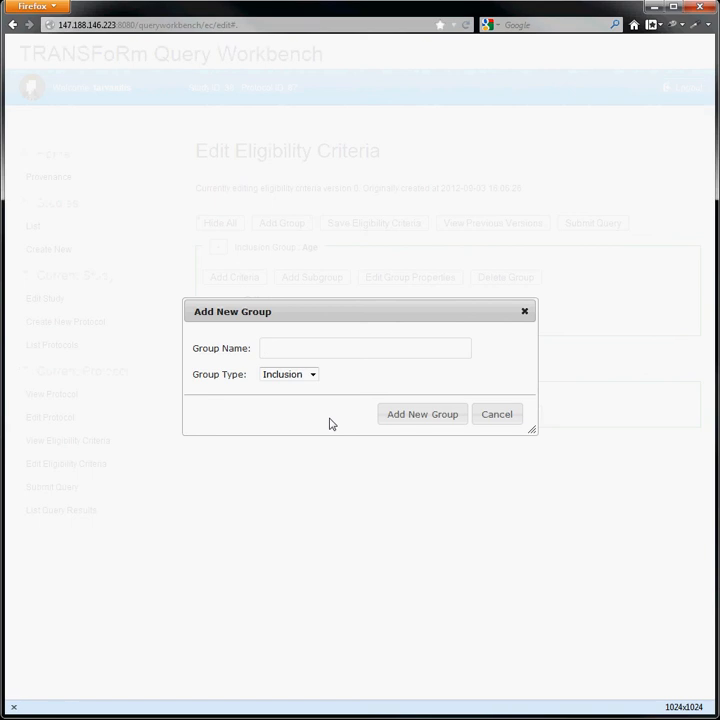
pyautogui.write('Diagnosis')
pyautogui.click(393, 416)
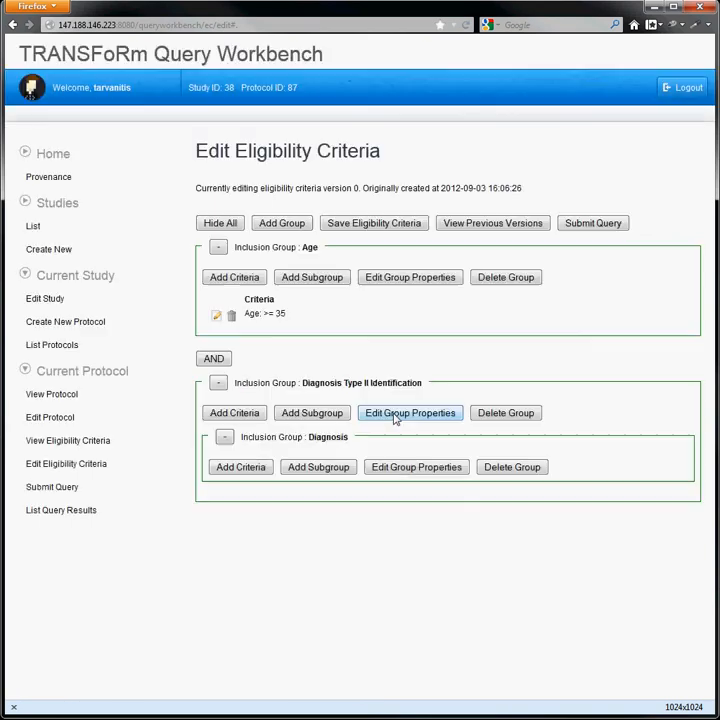
# - Start a new criterion with the Diagnosis archetype in the Diagnosis subgroup and search the vocabulary service for "diabetes"
pyautogui.click(234, 470)
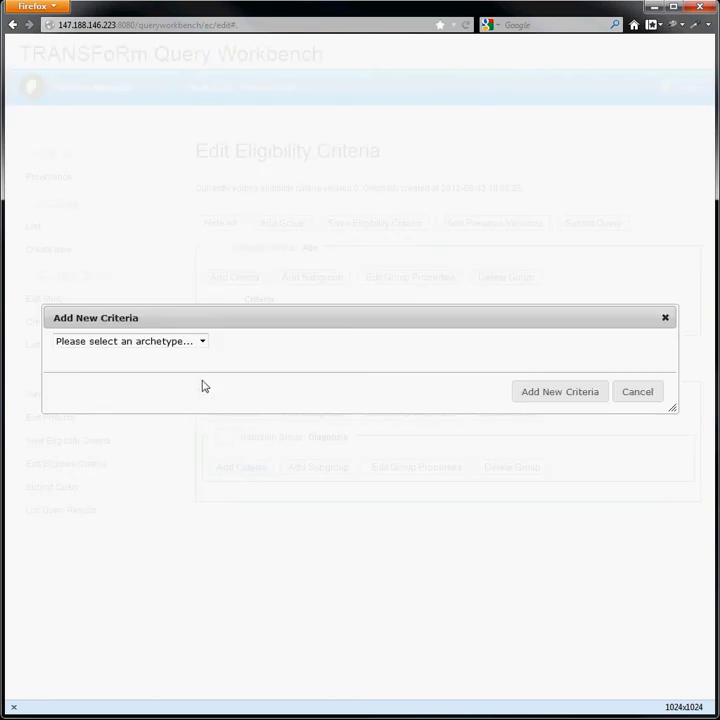
pyautogui.click(200, 342)
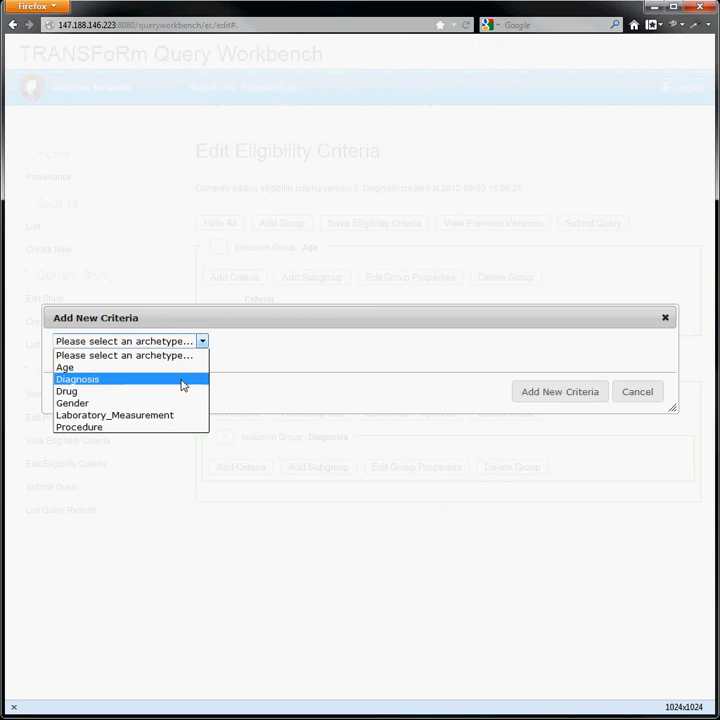
pyautogui.click(182, 384)
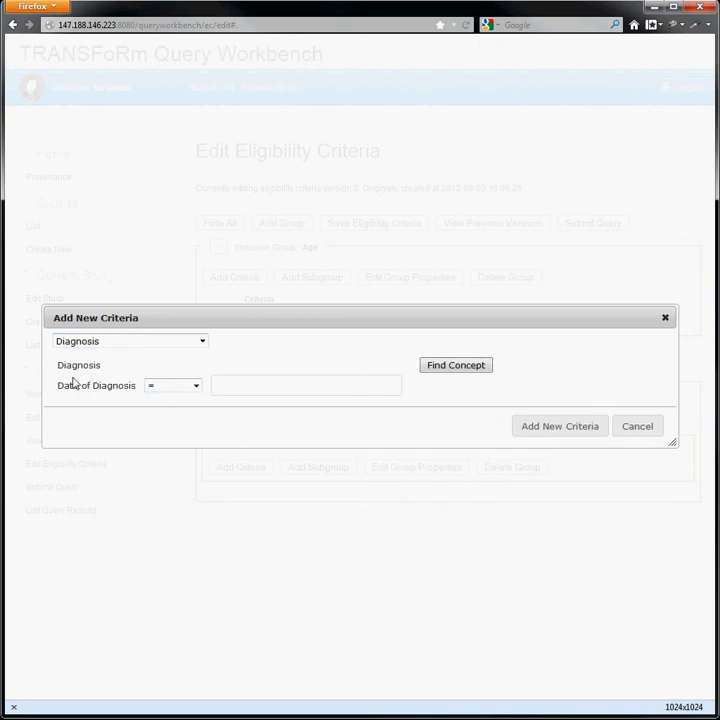
pyautogui.click(472, 368)
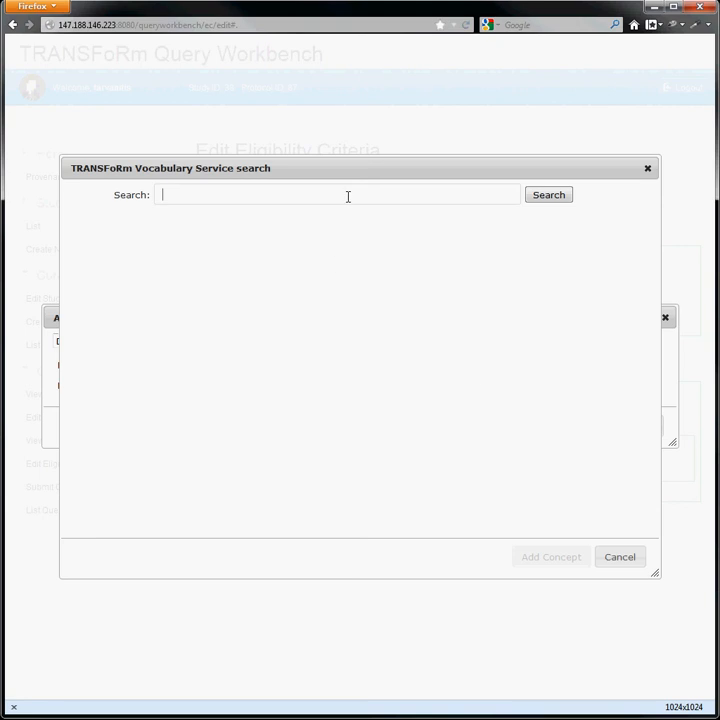
pyautogui.write('diabetes')
pyautogui.click(543, 200)
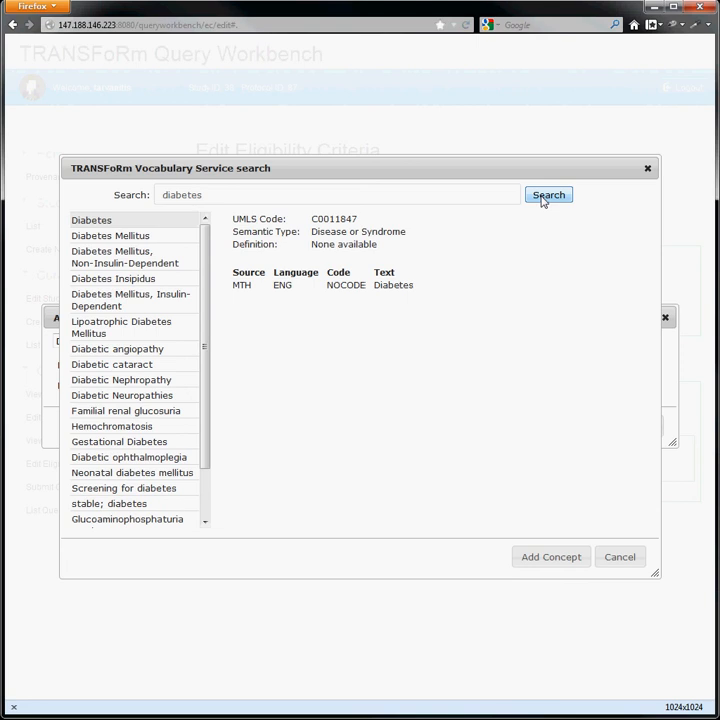
# - Review the diabetes concepts and their codes, and add "Diabetes Mellitus, Non-Insulin-Dependent" as the diagnosis concept
pyautogui.click(122, 368)
pyautogui.click(125, 333)
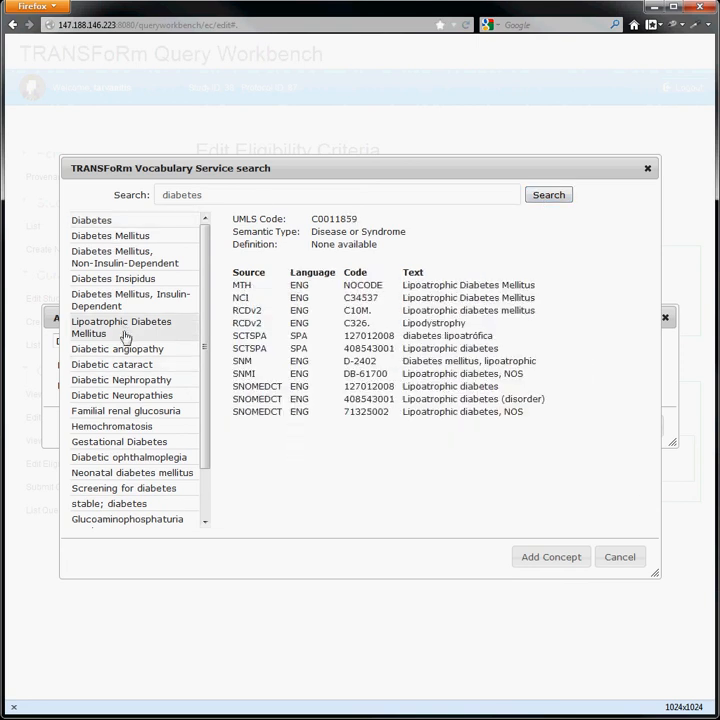
pyautogui.click(118, 460)
pyautogui.click(125, 239)
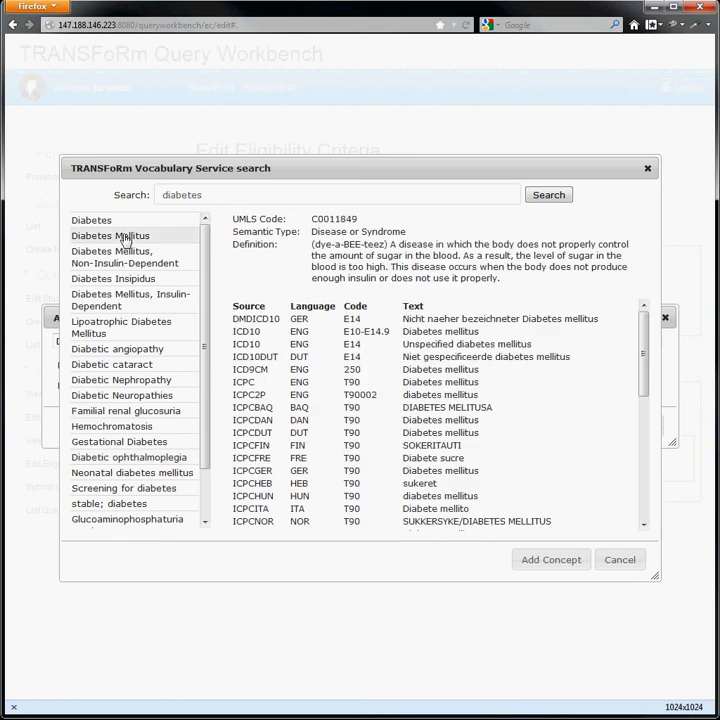
pyautogui.click(166, 259)
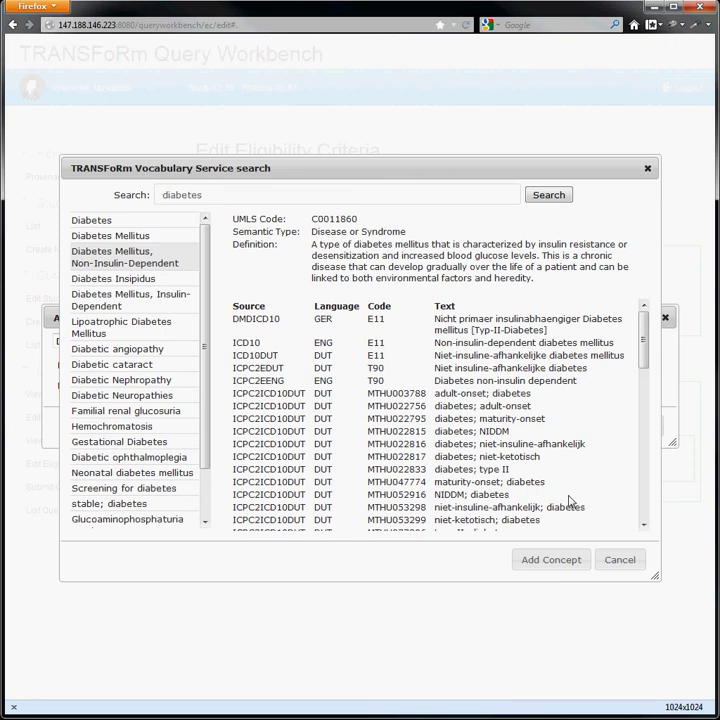
pyautogui.moveTo(645, 358); pyautogui.dragTo(643, 522)
pyautogui.click(557, 563)
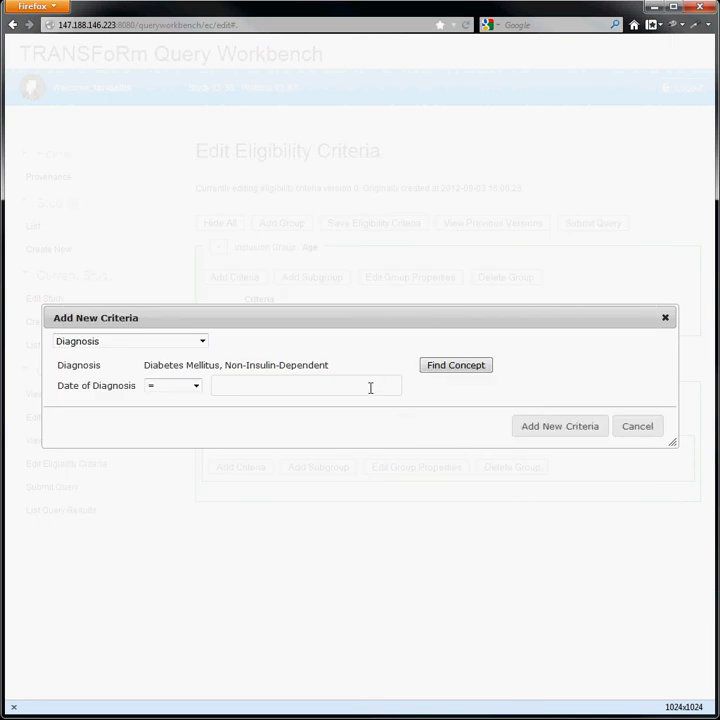
# - Set the criterion's date of diagnosis to < 03/09/2012
pyautogui.click(196, 389)
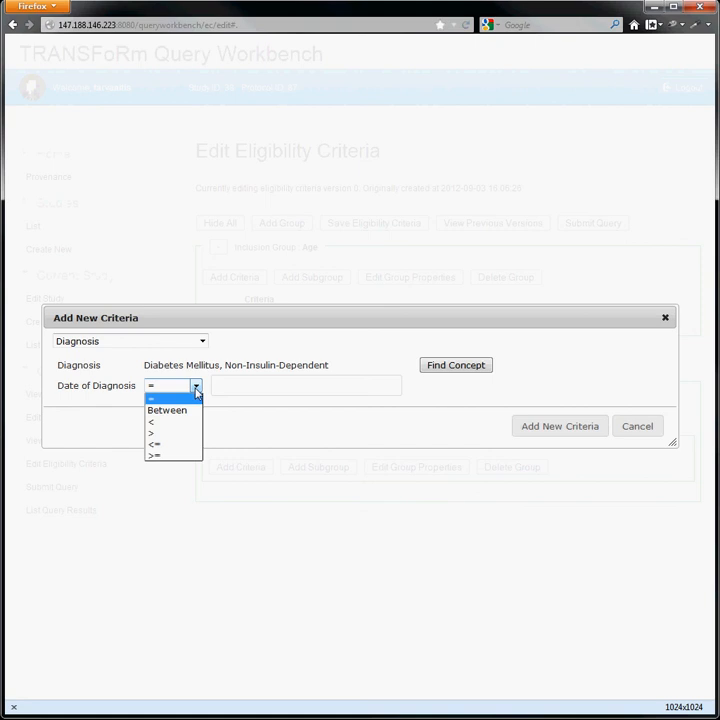
pyautogui.click(194, 423)
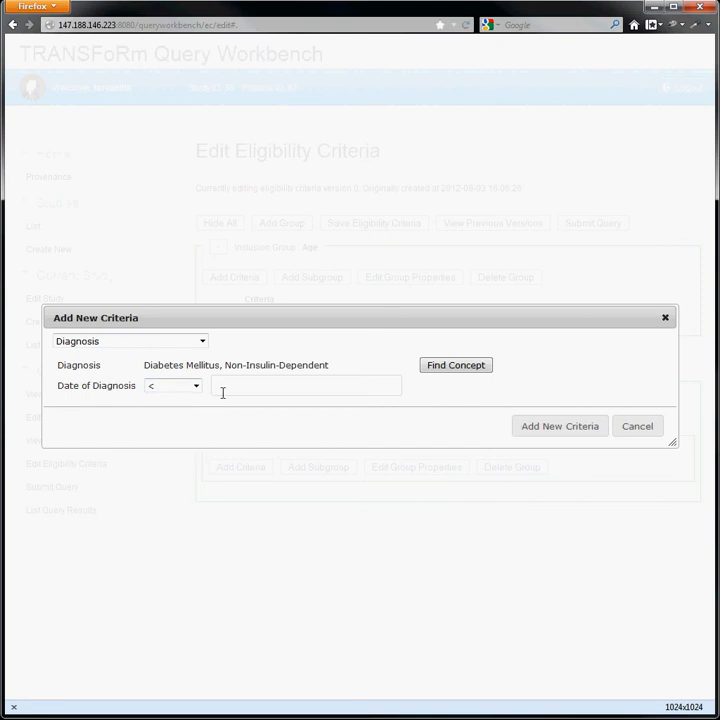
pyautogui.click(238, 386)
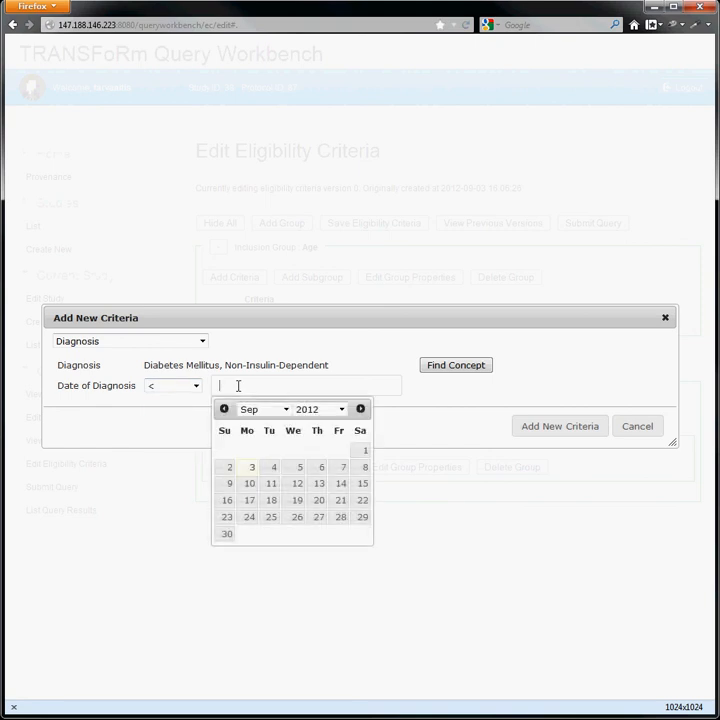
pyautogui.click(251, 470)
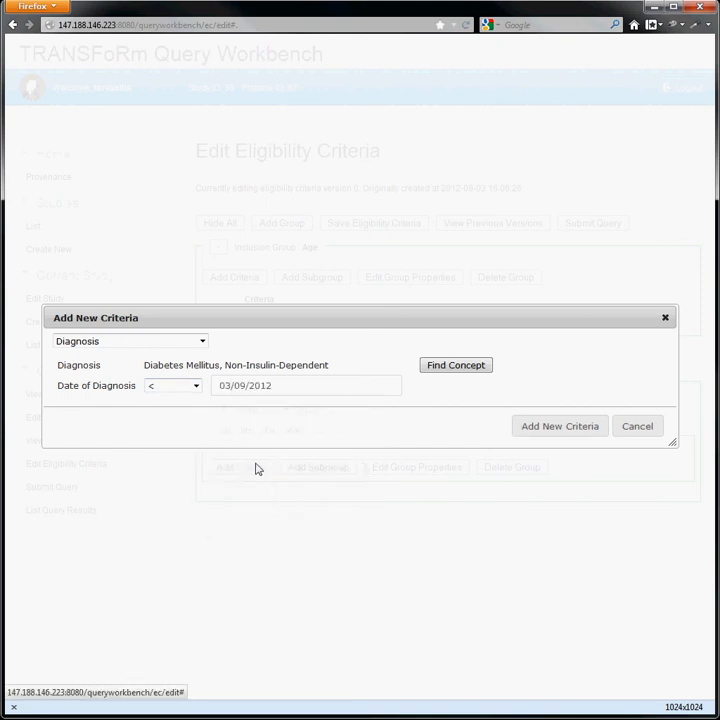
# - Add the completed diabetes diagnosis criterion to the Diagnosis subgroup
pyautogui.click(535, 428)
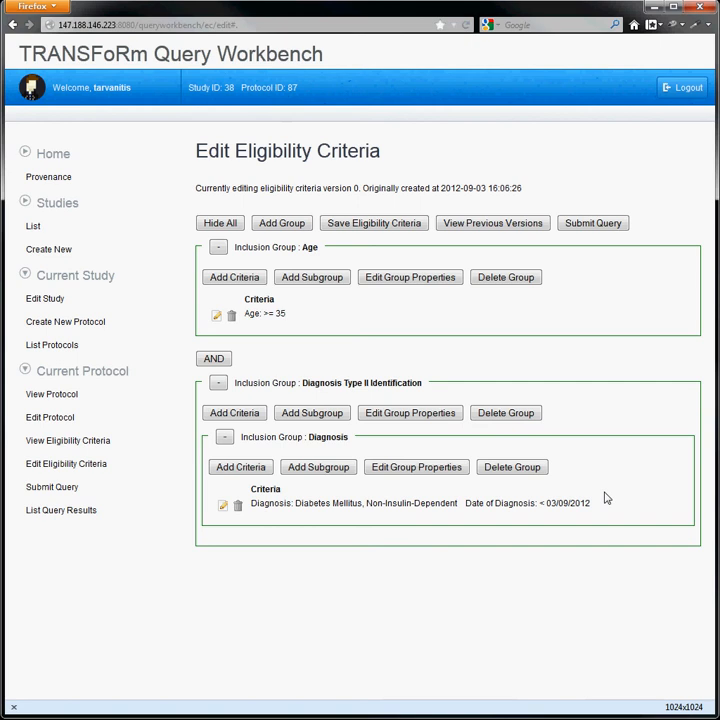
# - Start a new criterion with the Drug archetype in the Diagnosis subgroup and add "Insulin" from the vocabulary service as its concept
pyautogui.click(233, 472)
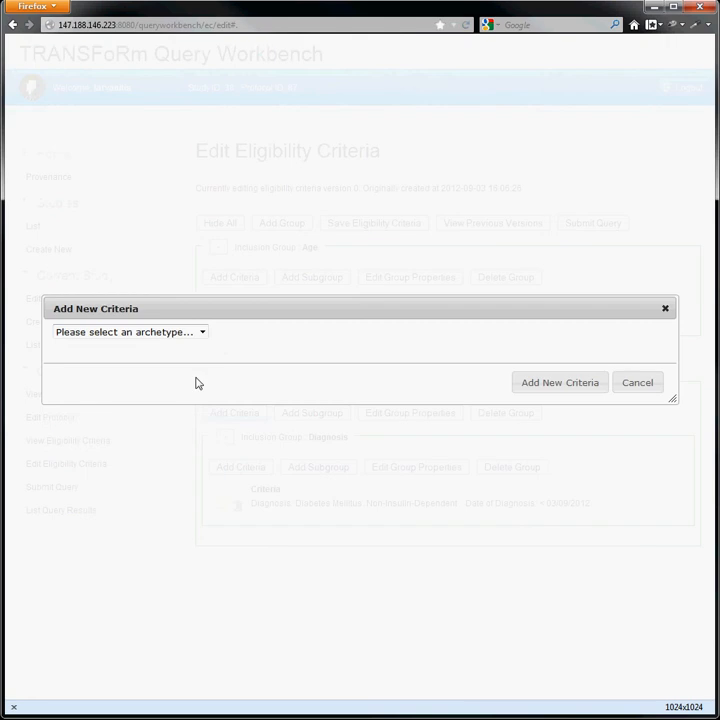
pyautogui.click(200, 332)
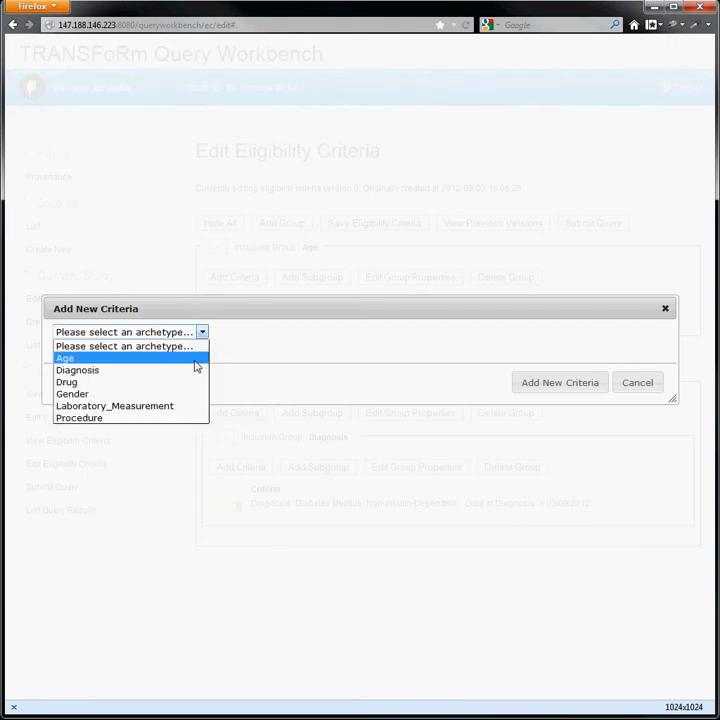
pyautogui.click(197, 384)
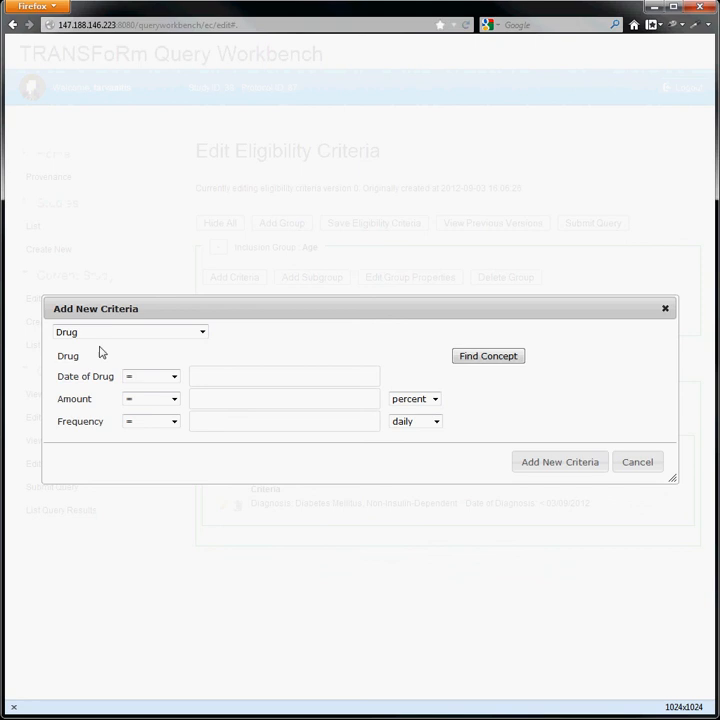
pyautogui.click(487, 359)
pyautogui.write('in')
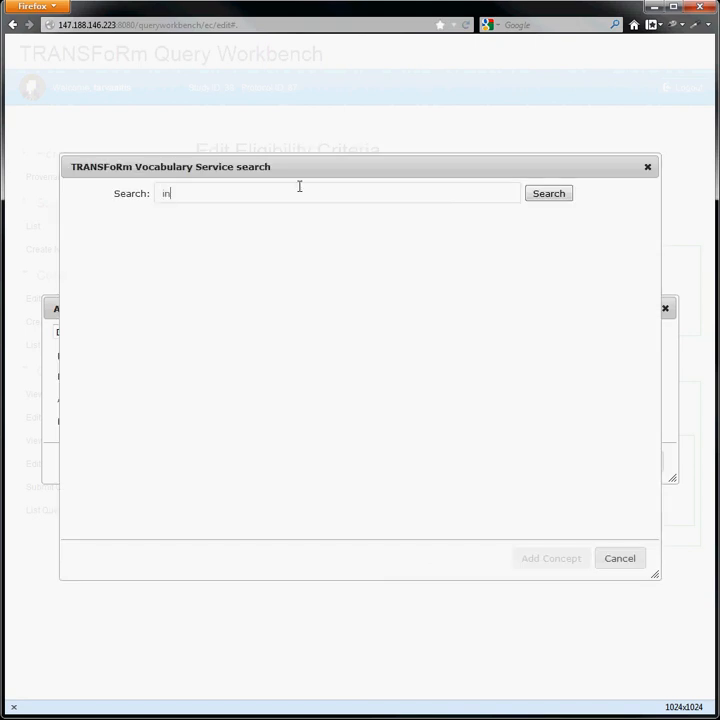
pyautogui.write('sulin')
pyautogui.click(530, 199)
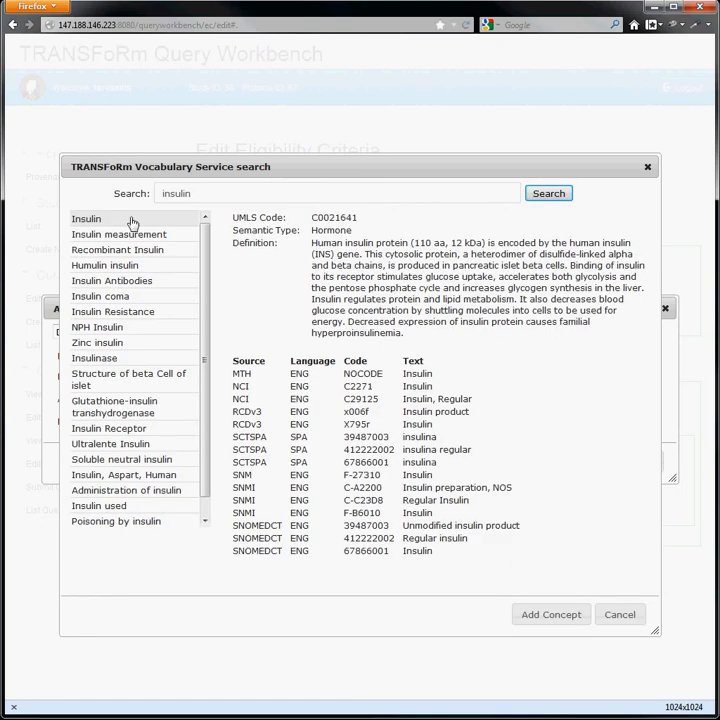
pyautogui.click(548, 614)
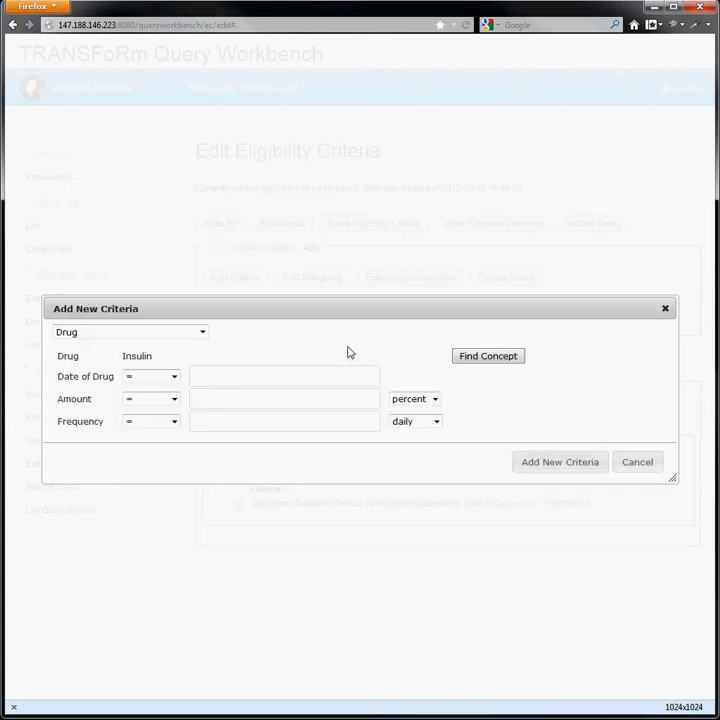
# - Set the insulin criterion's date of drug to = 02/09/2012
pyautogui.click(175, 377)
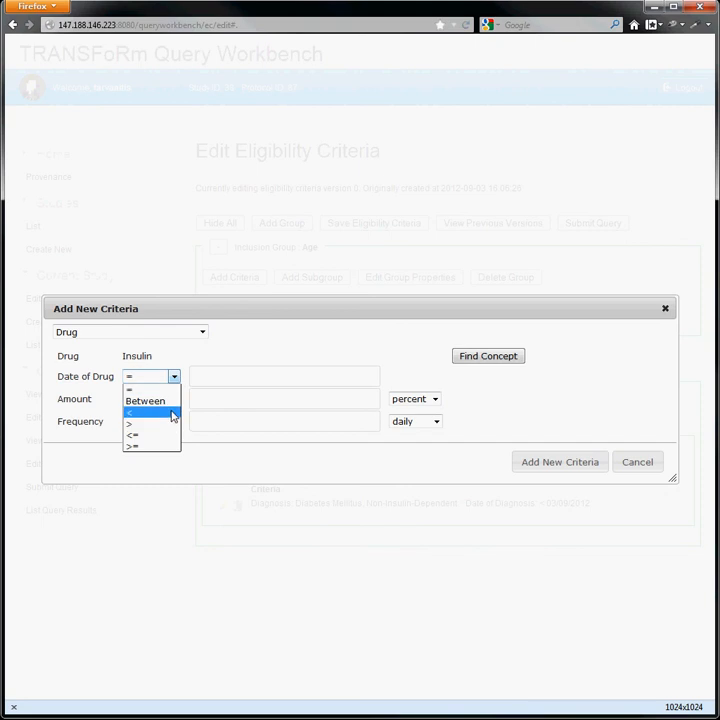
pyautogui.click(238, 373)
pyautogui.click(243, 376)
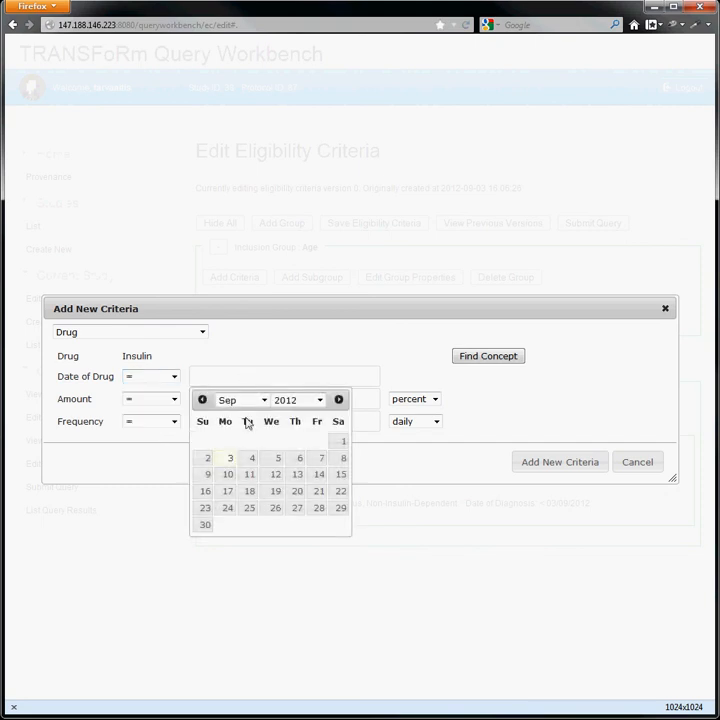
pyautogui.click(201, 462)
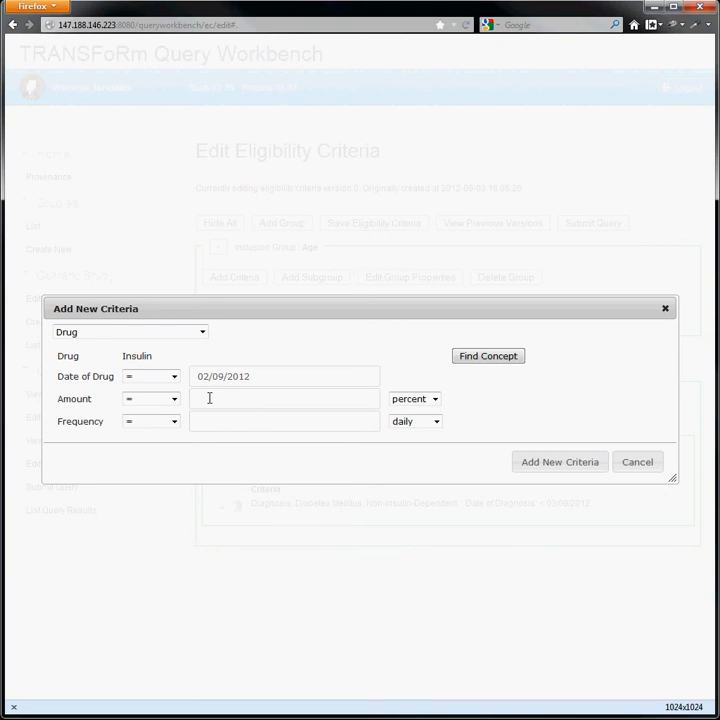
# - Set the insulin amount to > 3 units and the frequency to = 4 daily, and add the criterion to the subgroup
pyautogui.click(174, 399)
pyautogui.click(162, 447)
pyautogui.click(282, 406)
pyautogui.write('3')
pyautogui.click(410, 401)
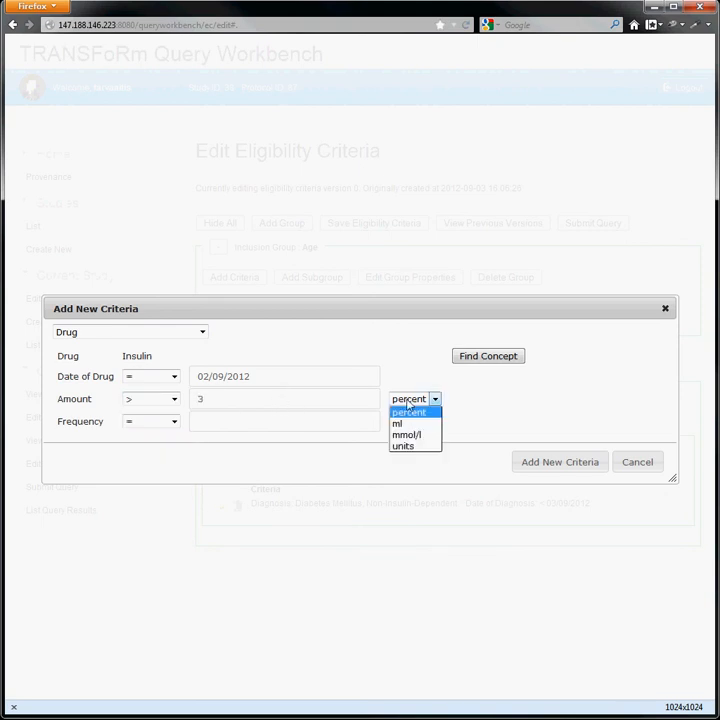
pyautogui.click(413, 447)
pyautogui.click(249, 422)
pyautogui.write('4')
pyautogui.click(578, 468)
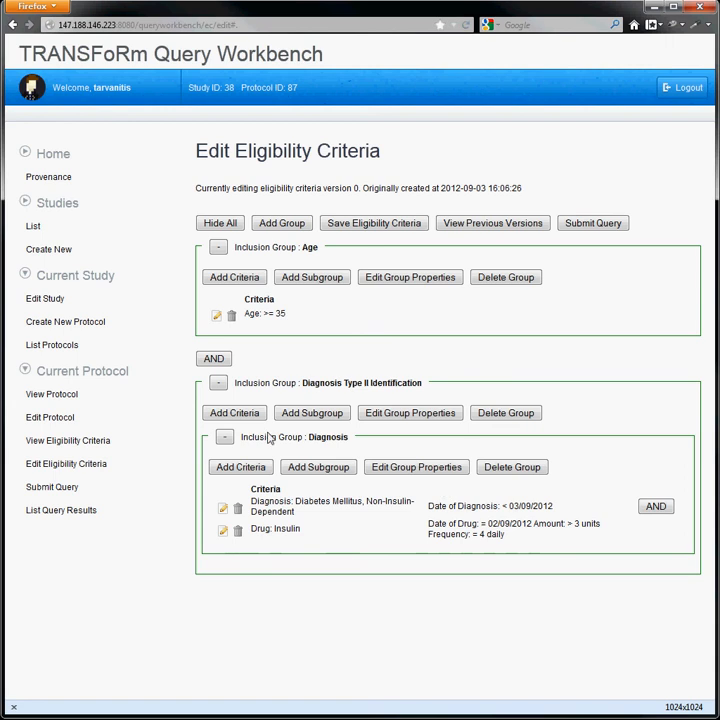
# - Delete the insulin drug criterion from the Diagnosis subgroup
pyautogui.click(239, 532)
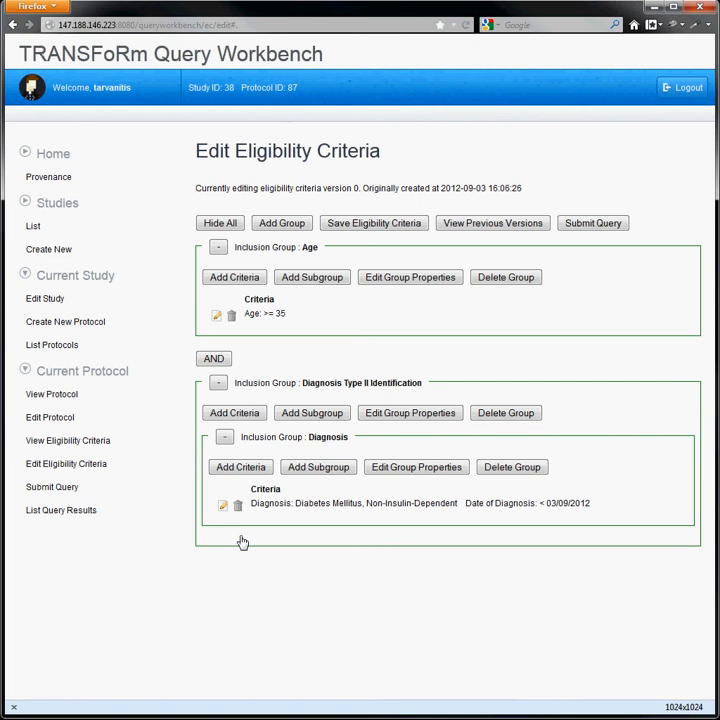
# - Save the eligibility criteria and log out of the workbench
pyautogui.click(373, 224)
pyautogui.click(373, 224)
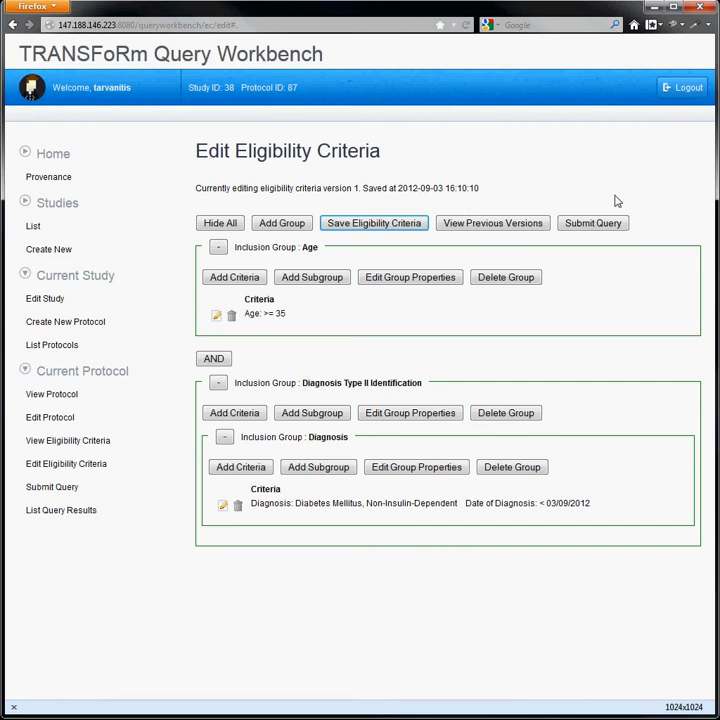
pyautogui.click(674, 91)
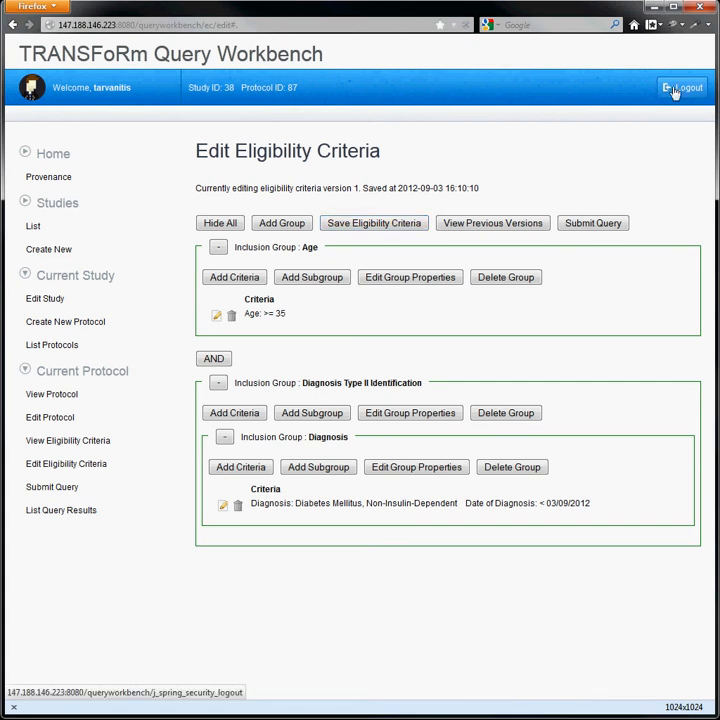